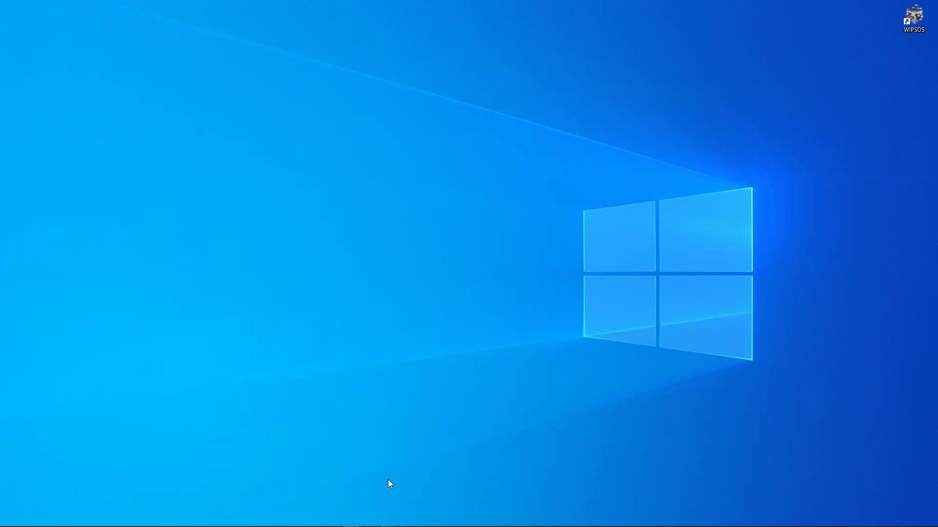
# Open the CMITEL.INI file from the CMITEL_MULTI_PLATEFORME_tuto folder in Programmes.
pyautogui.moveTo(413, 526)
pyautogui.moveTo(99, 526)
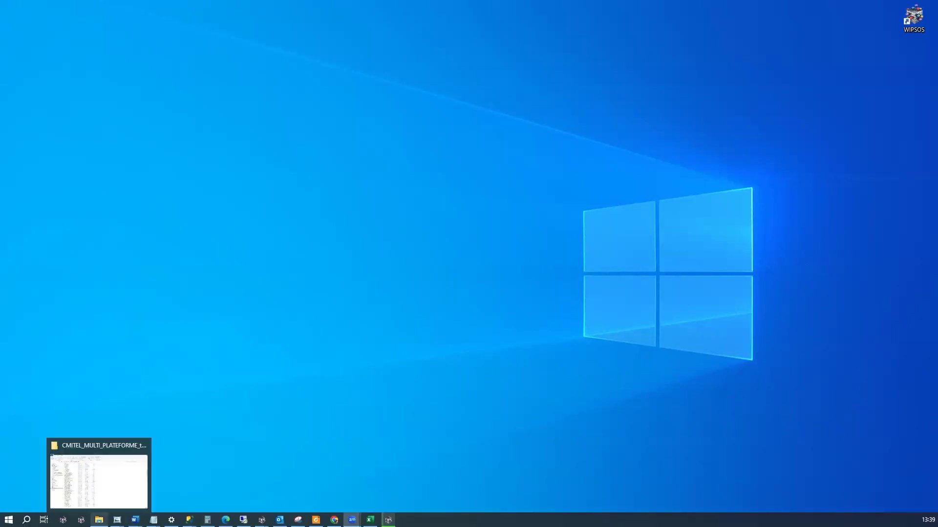
pyautogui.click(58, 473)
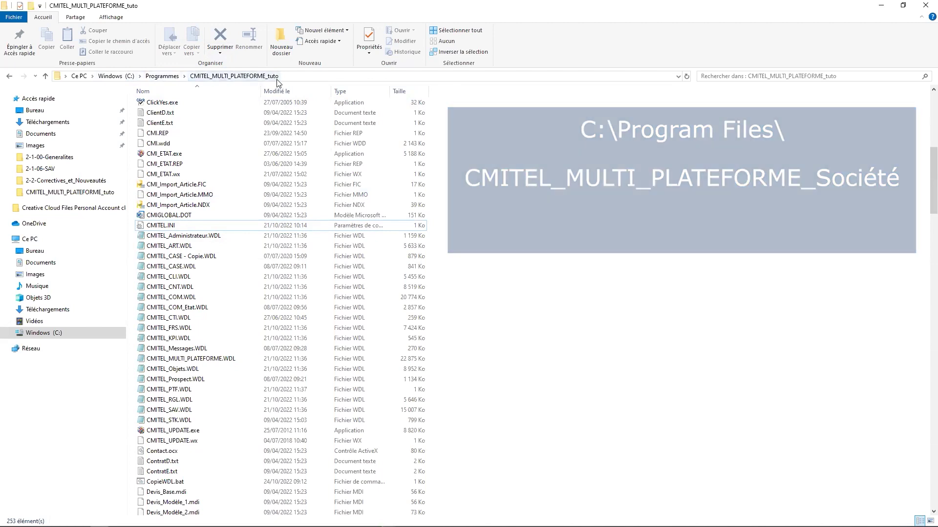
pyautogui.click(176, 226)
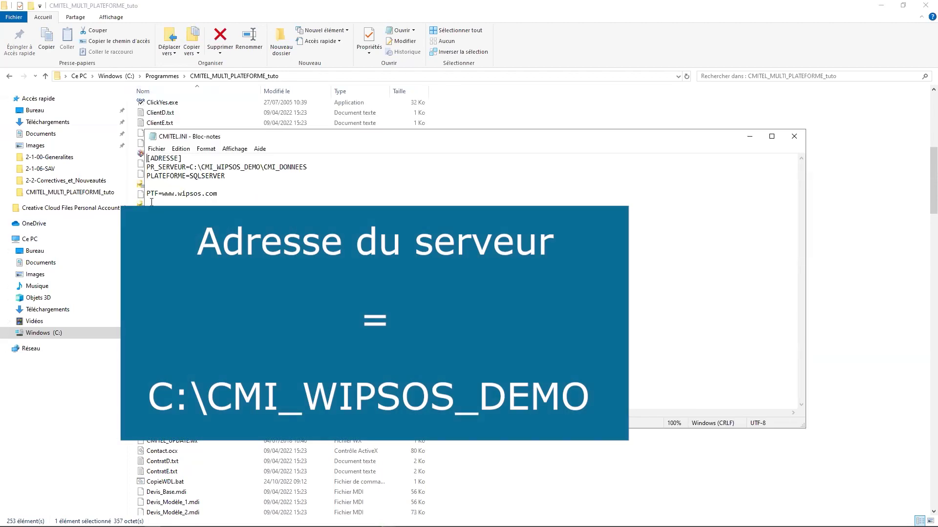
# Copy the server path C:\CMI_WIPSOS_DEMO from the PR_SERVEUR line and go to that folder in File Explorer.
pyautogui.moveTo(190, 167); pyautogui.dragTo(261, 167)
pyautogui.rightClick(262, 167)
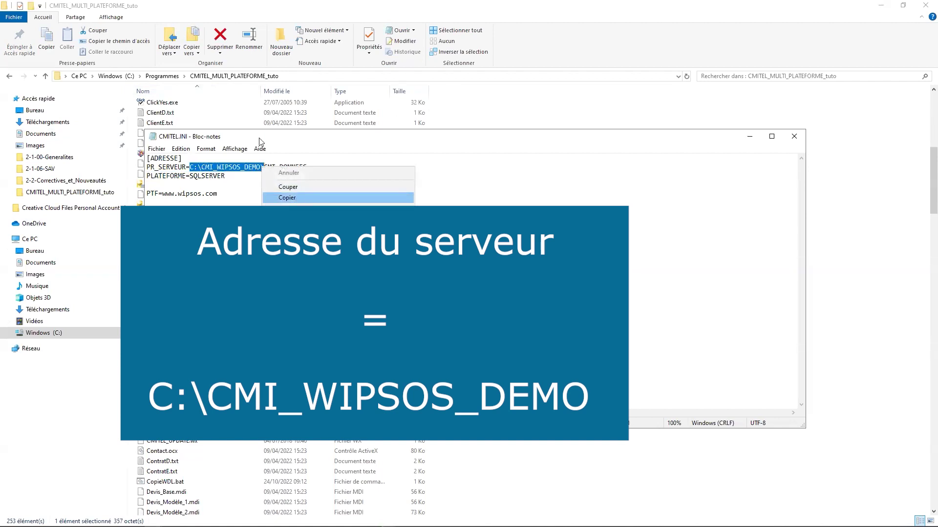
pyautogui.click(287, 198)
pyautogui.click(323, 78)
pyautogui.rightClick(318, 76)
pyautogui.click(364, 117)
pyautogui.press('Return')
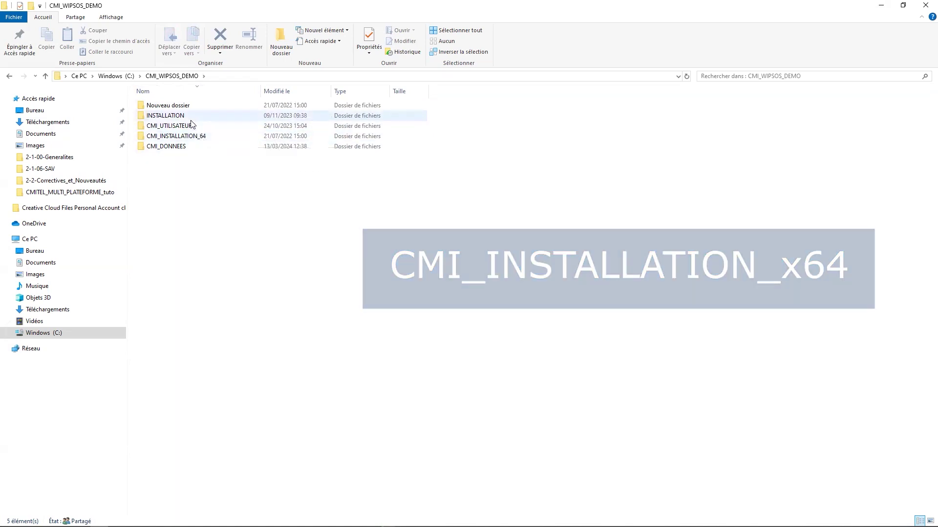
# Look into the INSTALLATION folder and launch INSTALL.EXE from the CMI_INSTALLATION_64 folder.
pyautogui.doubleClick(194, 116)
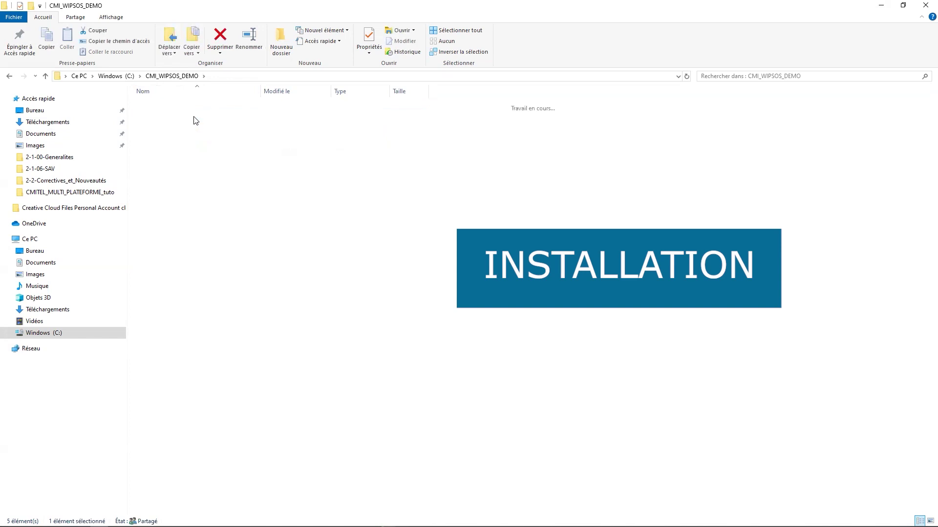
pyautogui.click(172, 76)
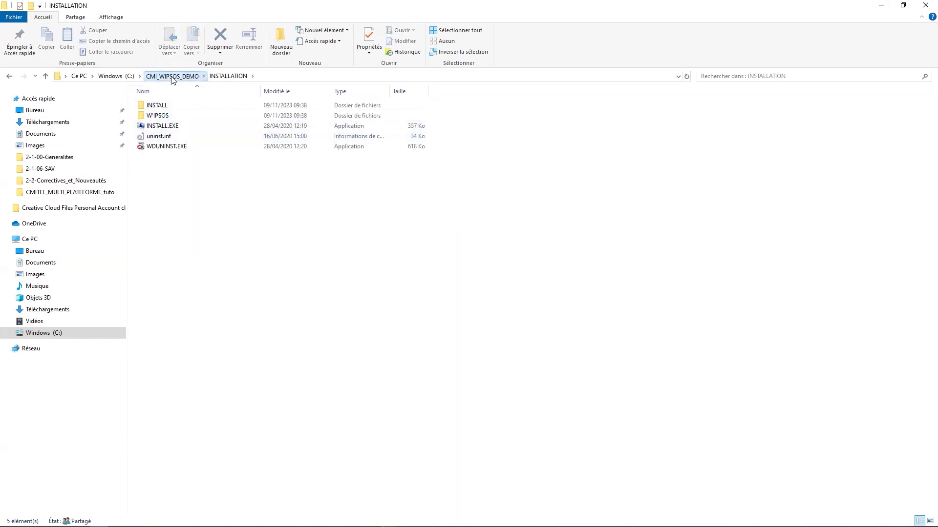
pyautogui.click(174, 138)
pyautogui.press('Return')
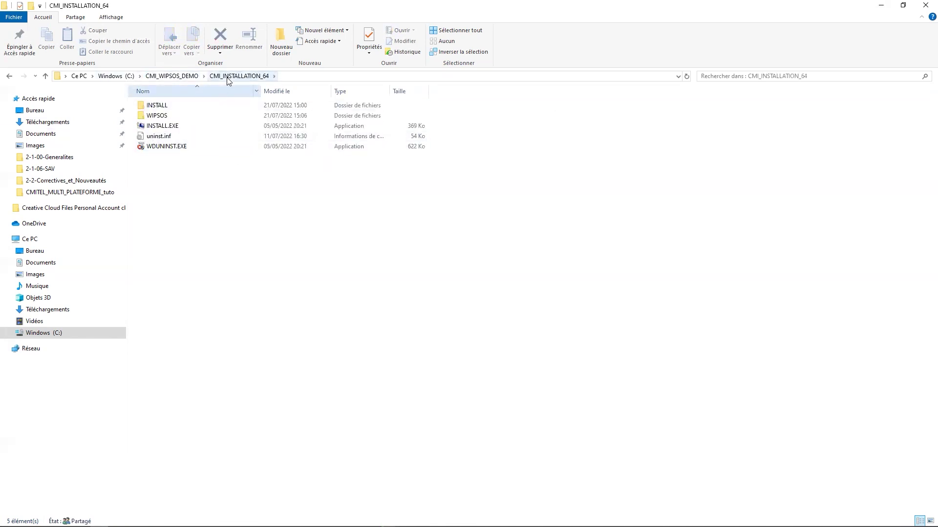
pyautogui.click(170, 127)
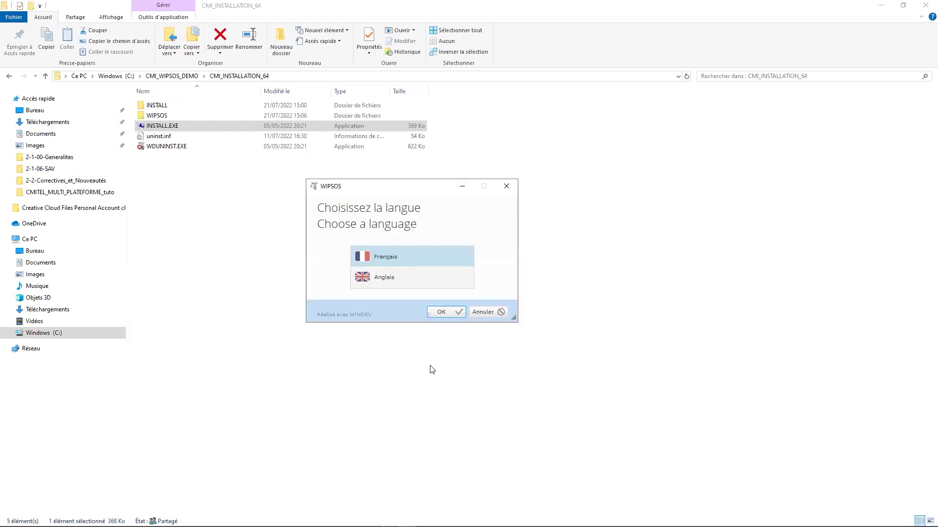
# Install WIPSOS in French into C:\Program Files\CMITEL_MULTI_PLATEFORME_tuto_cmi\ and finish the installation wizard.
pyautogui.click(440, 313)
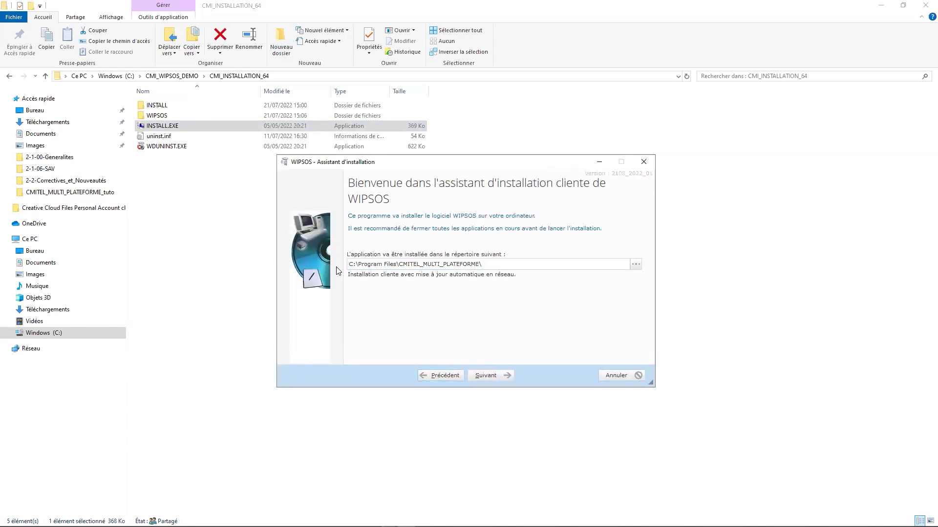
pyautogui.doubleClick(461, 264)
pyautogui.click(481, 265)
pyautogui.write('_tuto')
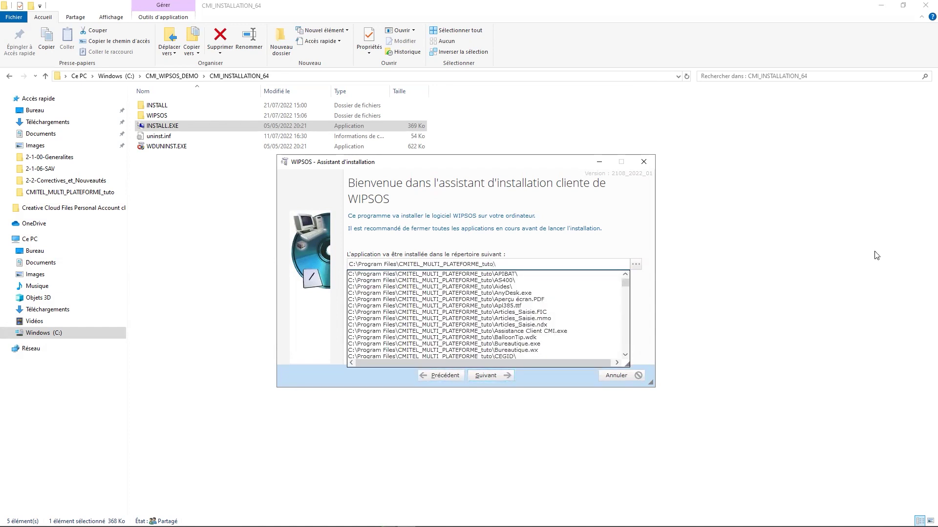
pyautogui.write('_cmi')
pyautogui.click(505, 374)
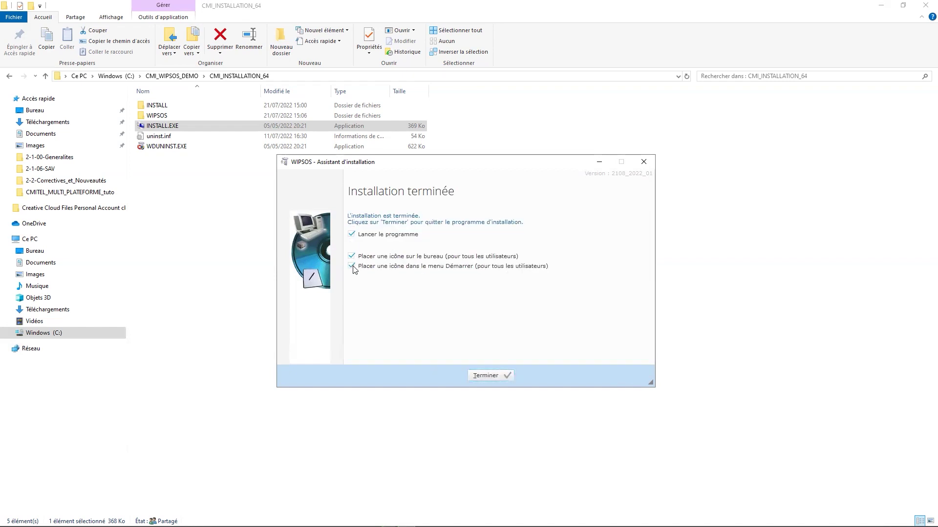
pyautogui.click(503, 377)
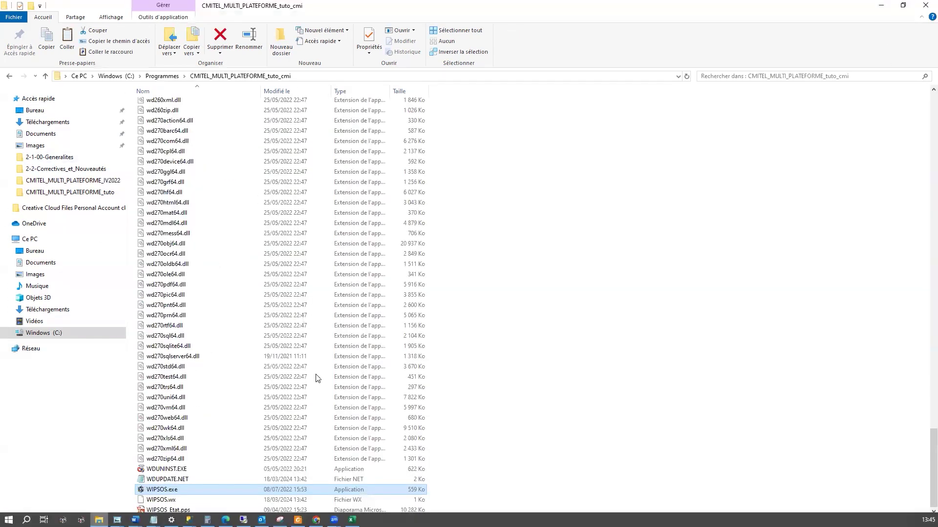
# Show the security properties of the CMITEL_MULTI_PLATEFORME_tuto_cmi folder in Programmes and check the permissions of the Utilisateurs group.
pyautogui.scroll(5, 370, 347)
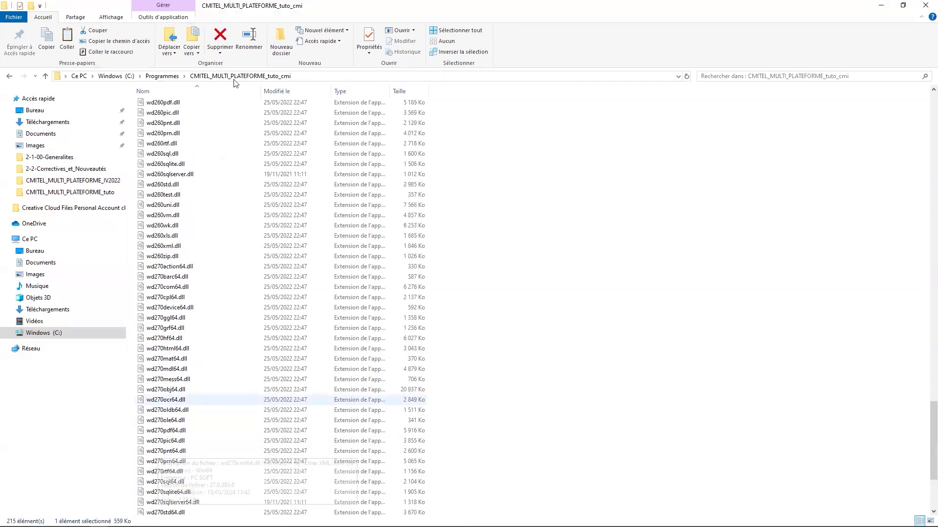
pyautogui.scroll(-5, 315, 377)
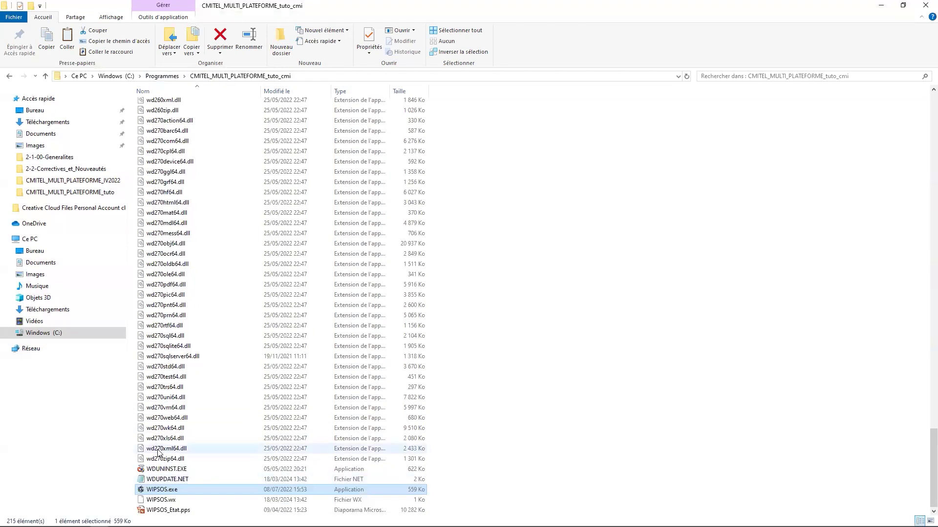
pyautogui.scroll(5, 369, 346)
pyautogui.scroll(2, 293, 215)
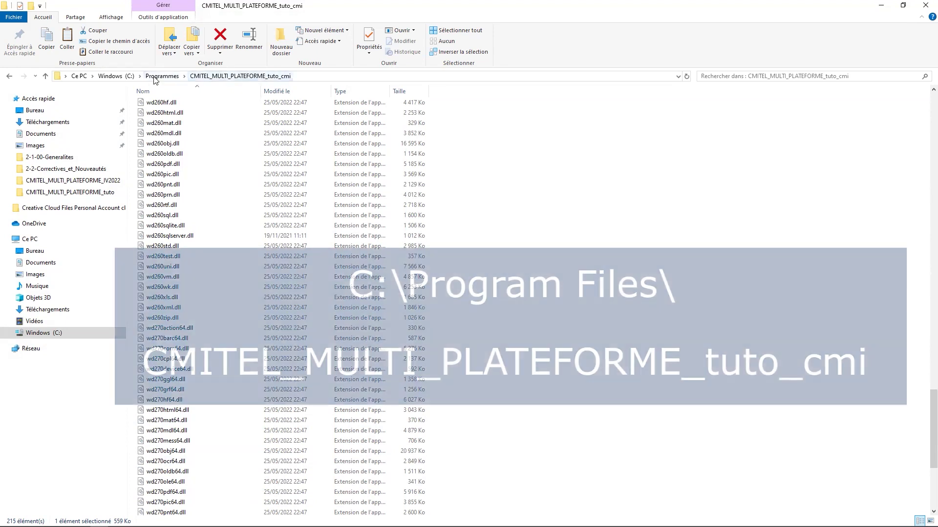
pyautogui.click(157, 78)
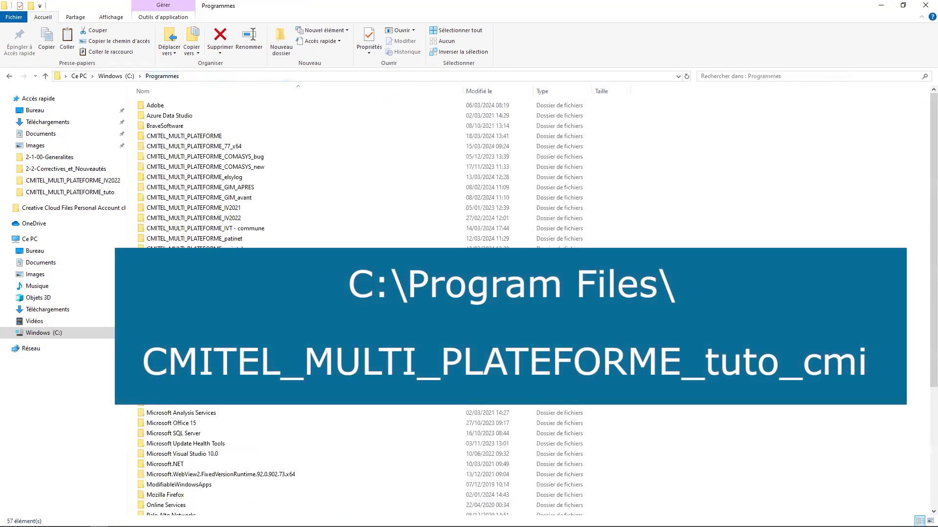
pyautogui.rightClick(180, 280)
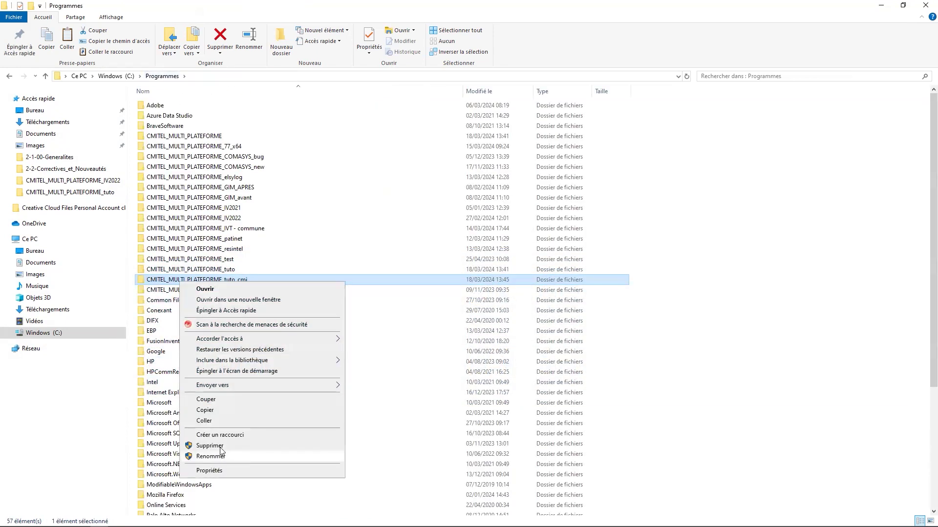
pyautogui.click(236, 471)
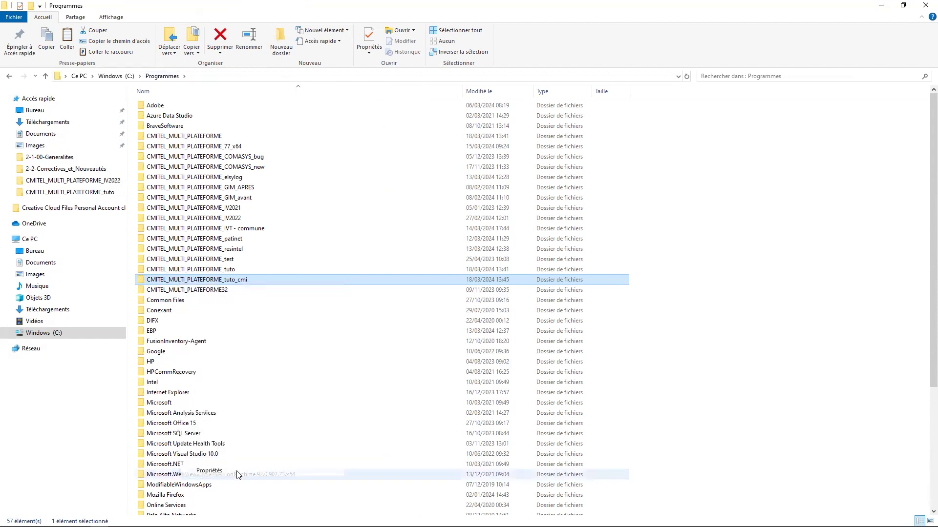
pyautogui.click(242, 306)
pyautogui.scroll(-3, 245, 361)
pyautogui.click(243, 357)
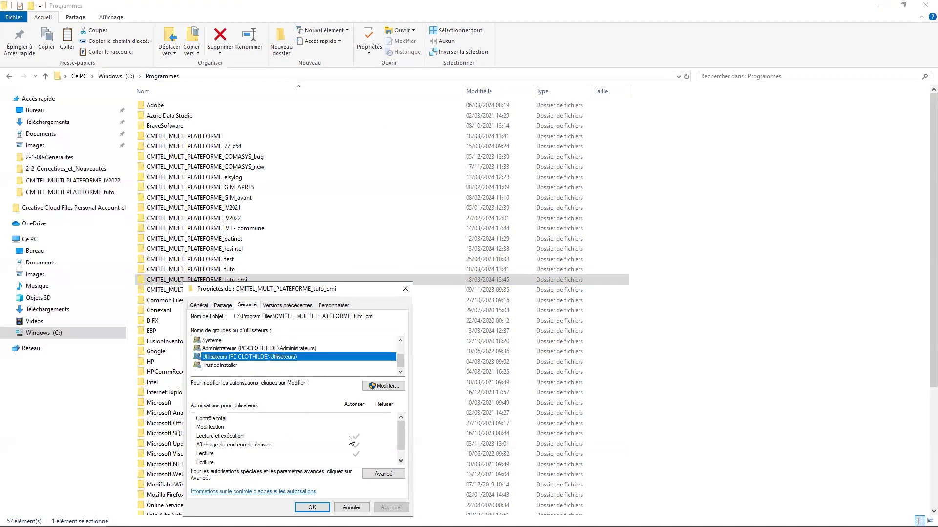
pyautogui.click(220, 428)
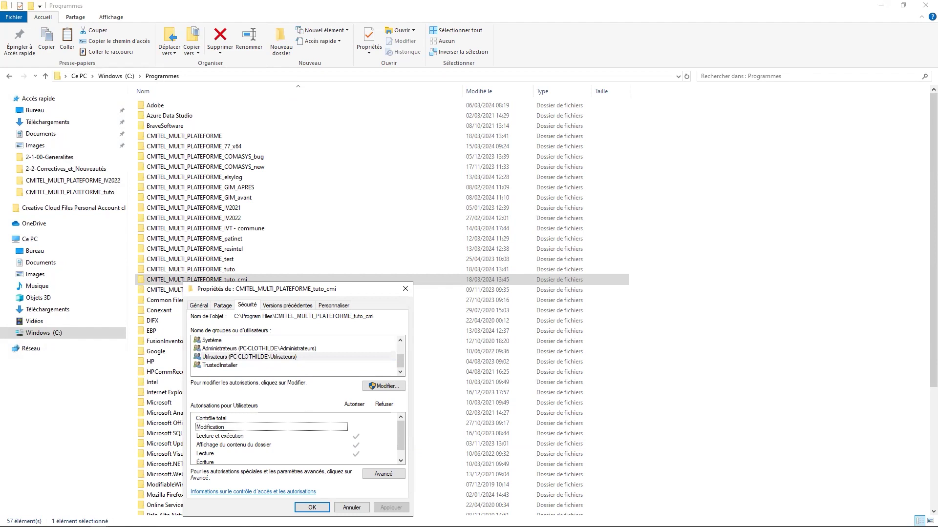
# Allow Modification on the folder for TOUS LES PACKAGES D'APPLICATION and apply the permissions.
pyautogui.click(383, 388)
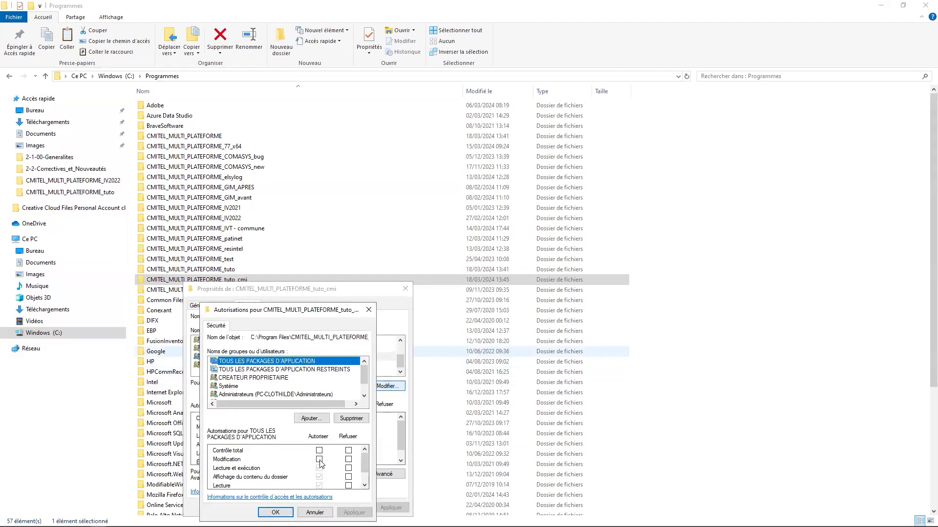
pyautogui.click(318, 460)
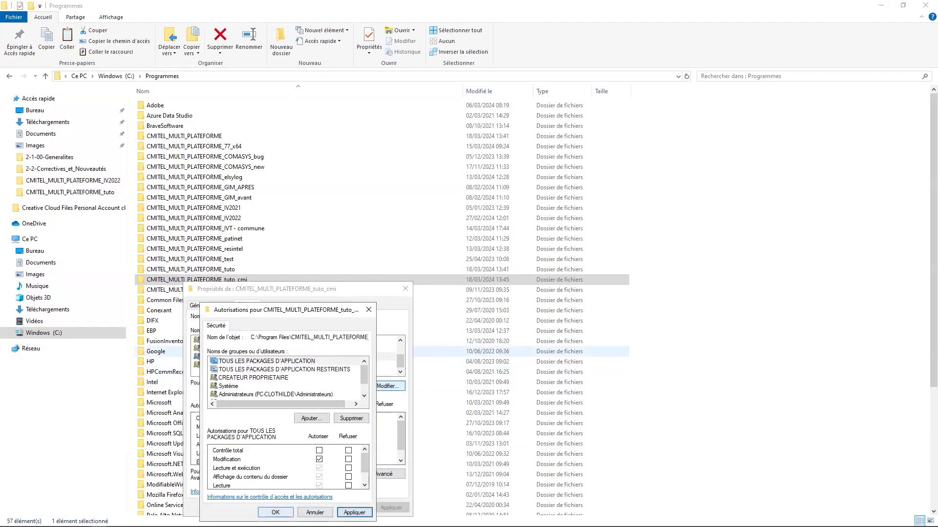
pyautogui.click(354, 512)
pyautogui.click(302, 508)
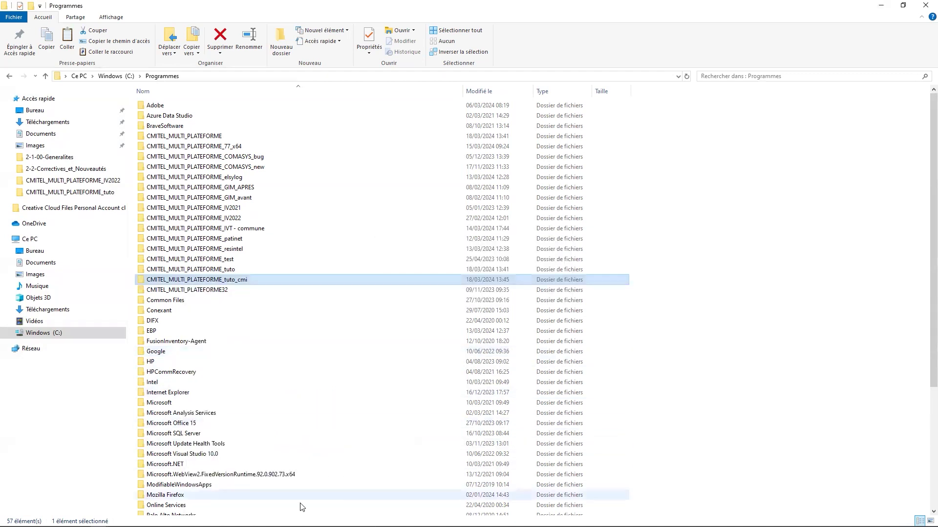
# Launch WIPSOS.exe from the CMITEL_MULTI_PLATEFORME_tuto_cmi folder.
pyautogui.click(151, 362)
pyautogui.keyDown('shift'); pyautogui.click(171, 372); pyautogui.keyUp('shift')
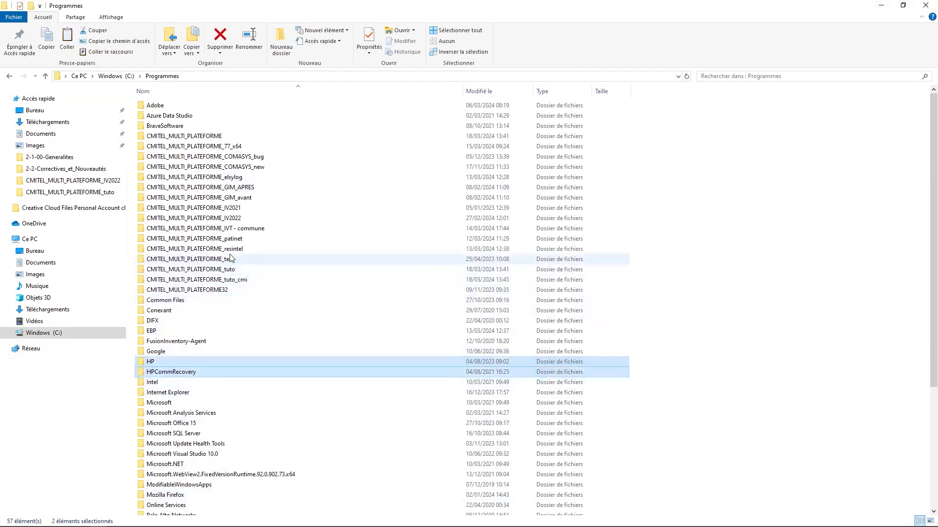
pyautogui.doubleClick(241, 279)
pyautogui.scroll(-15, 325, 449)
pyautogui.press('Home')
pyautogui.scroll(-20, 247, 488)
pyautogui.click(171, 489)
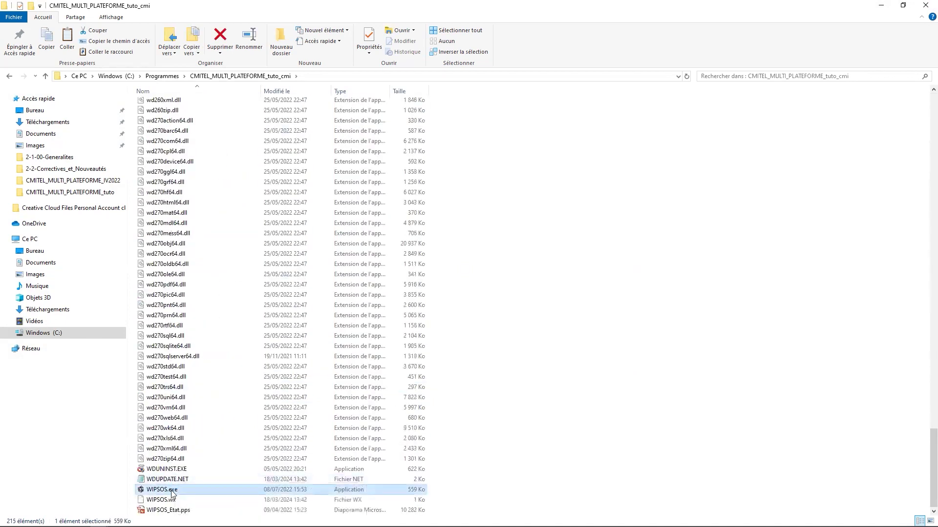
pyautogui.doubleClick(162, 490)
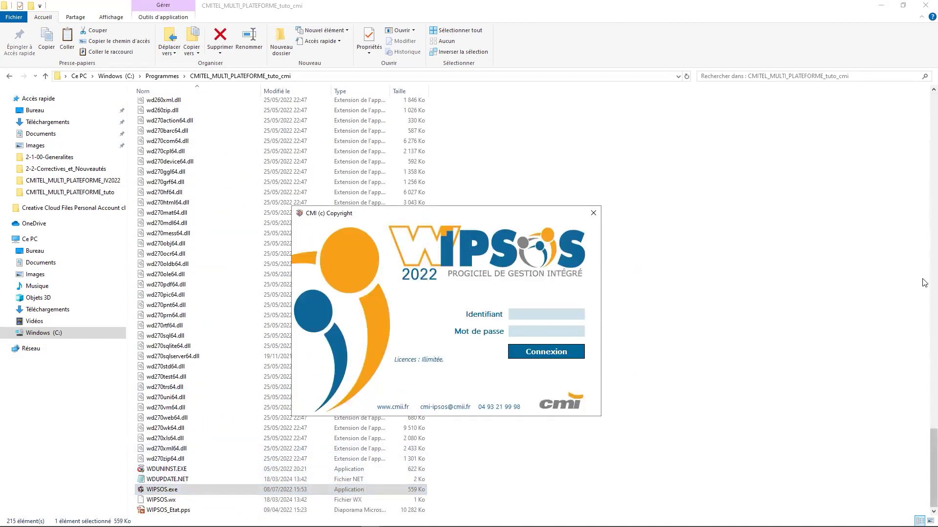
# Log in with the identifier CLI and agree to apply the available updates.
pyautogui.write('cli')
pyautogui.press('Return')
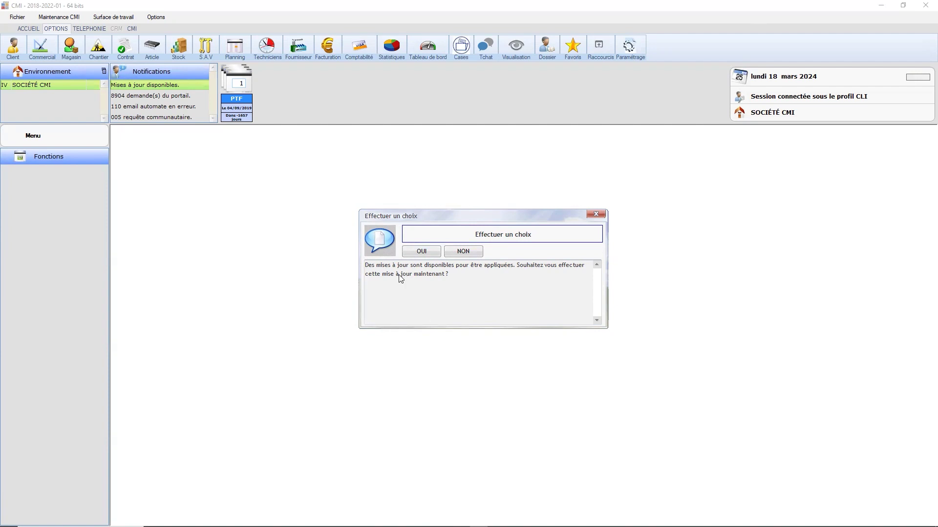
pyautogui.click(421, 252)
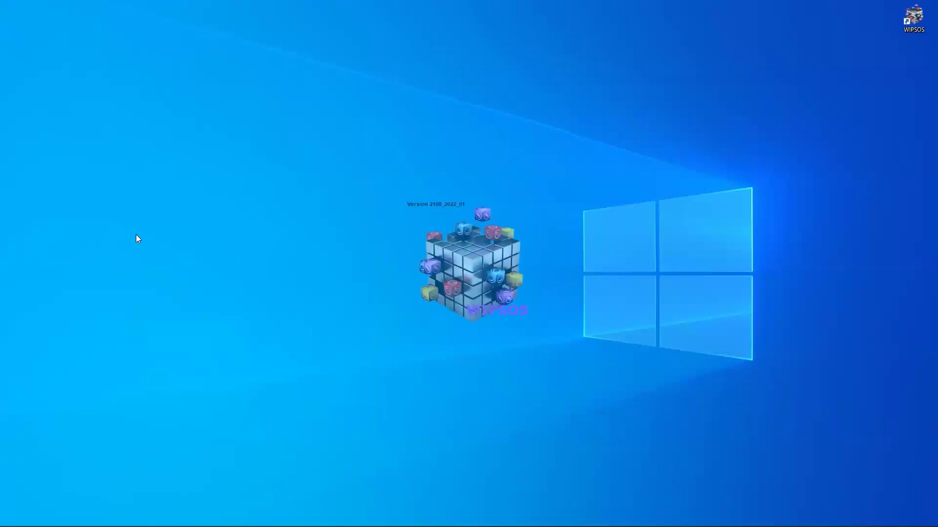
# Log in to WIPSOS 2023 with the identifier CLI and the account password.
pyautogui.write('CLI')
pyautogui.press('Tab')
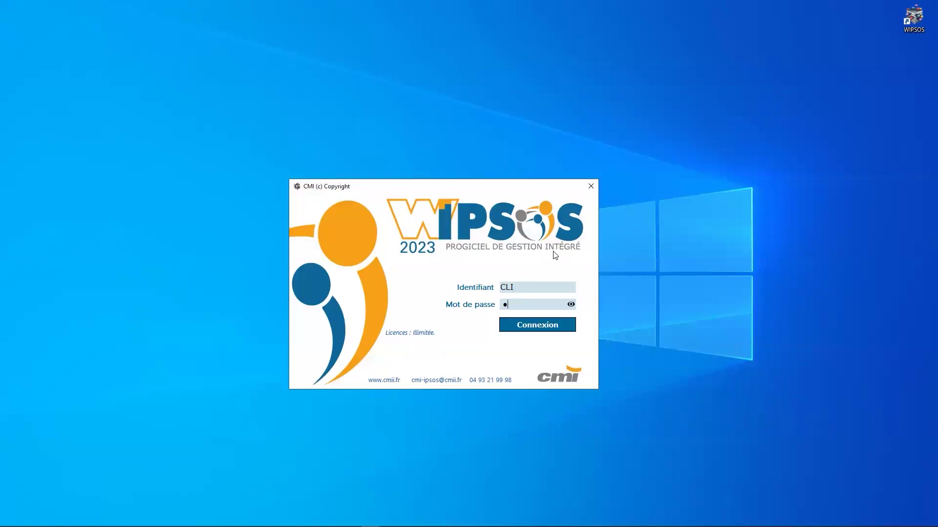
pyautogui.write('1')
pyautogui.press('Return')
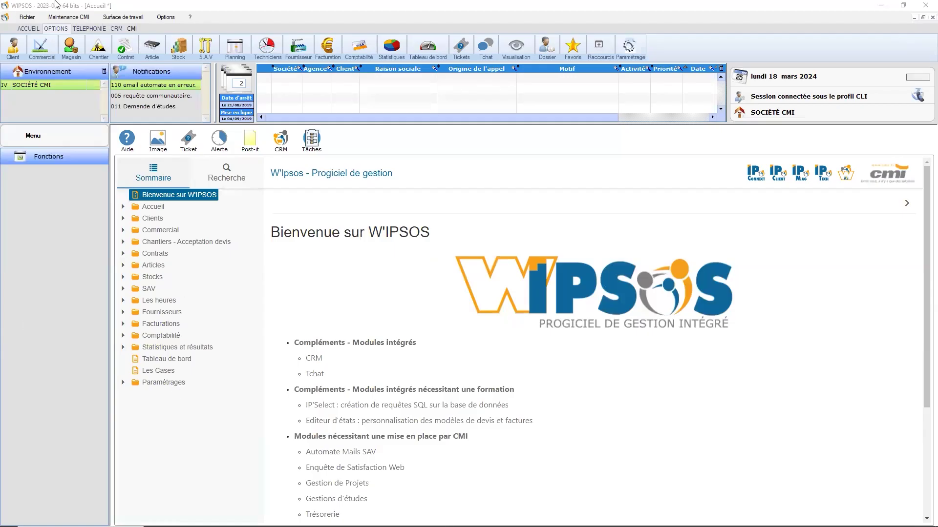